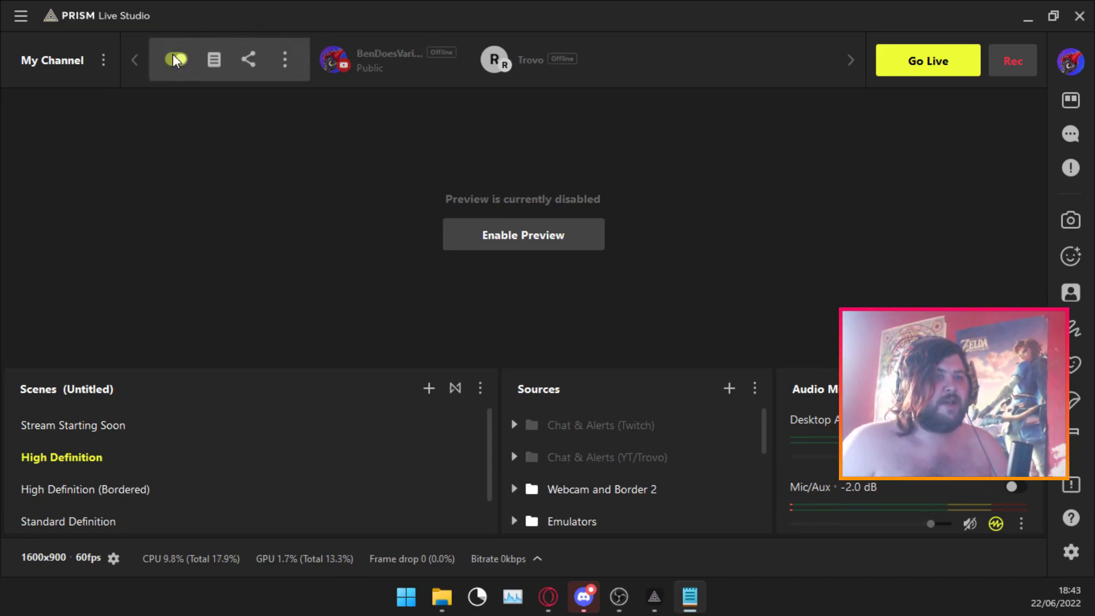
Switch Twitch offline and turn the YouTube and Trovo channels online.
left_click(176, 59)
left_click(338, 60)
mouse_move(531, 59)
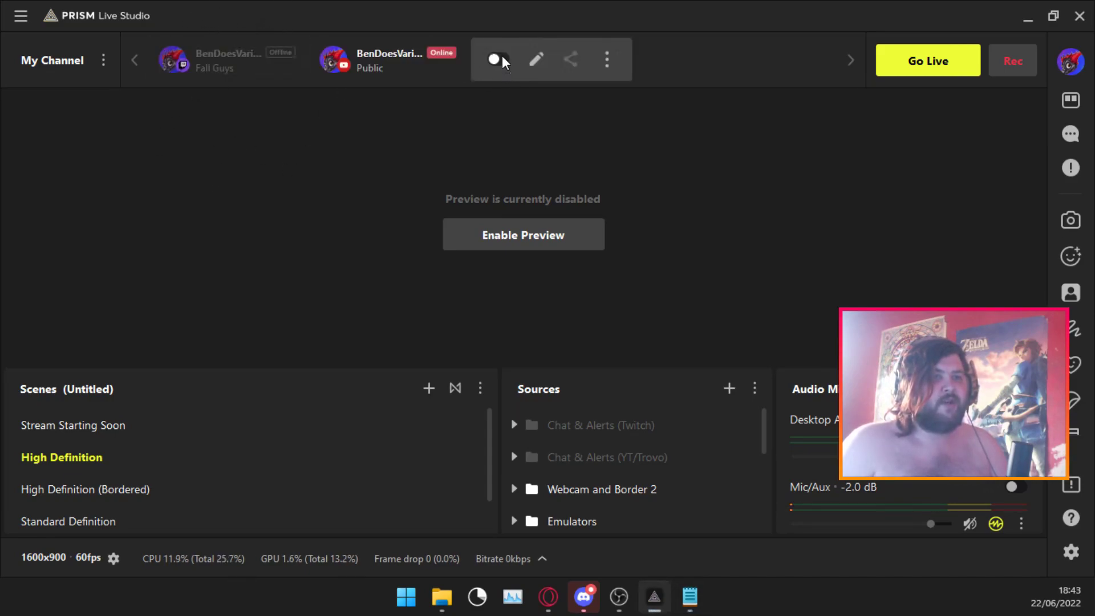
left_click(498, 59)
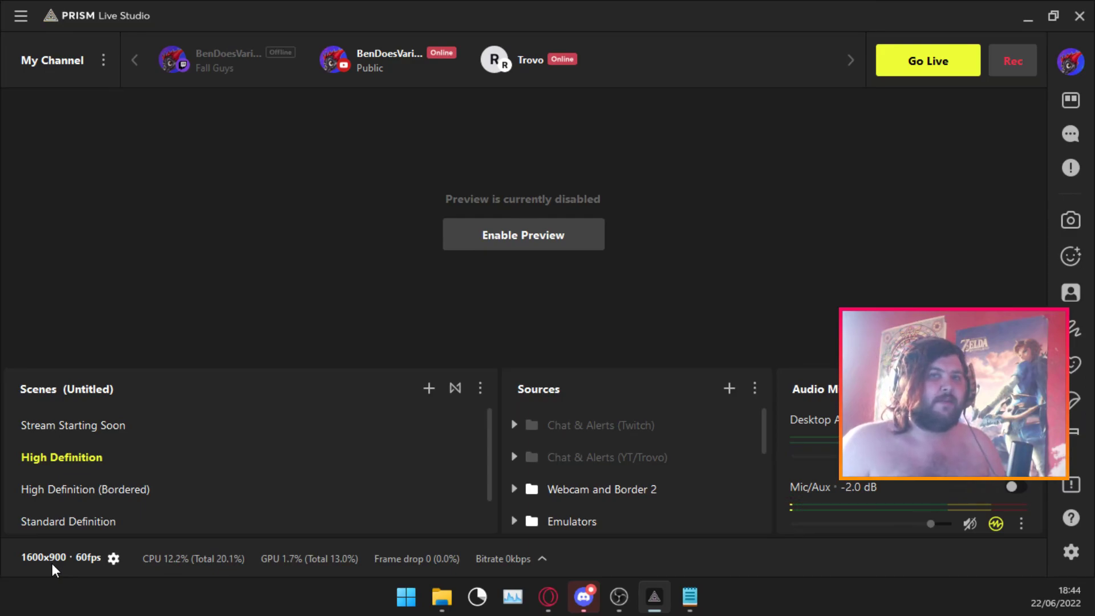
Open Settings > Output from the 1600x900 · 60fps gear and select the 1600x900 resolution value.
left_click(107, 566)
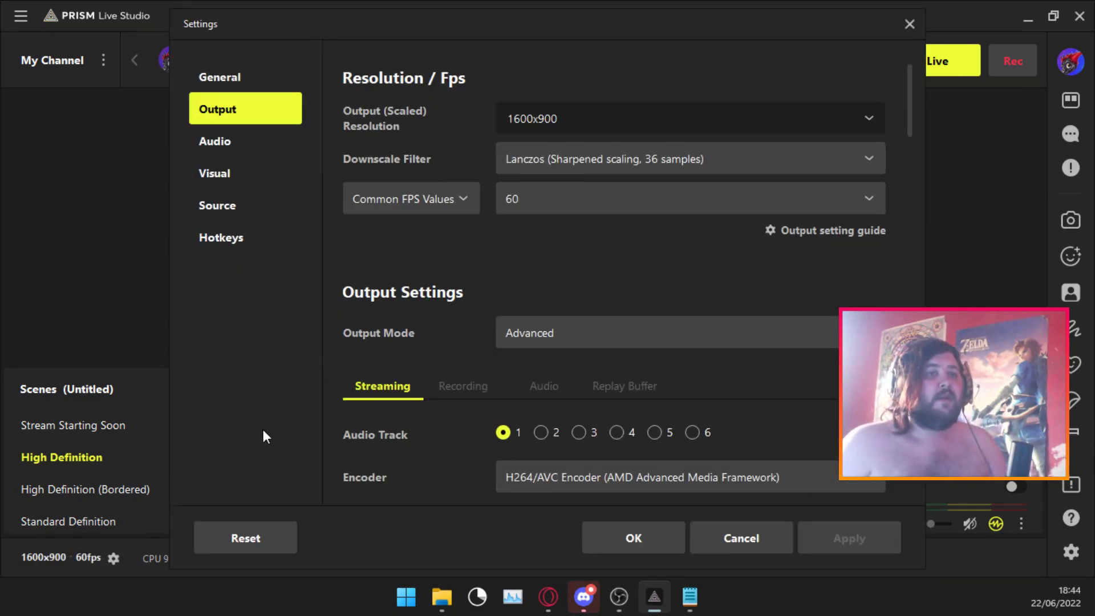
double_click(504, 123)
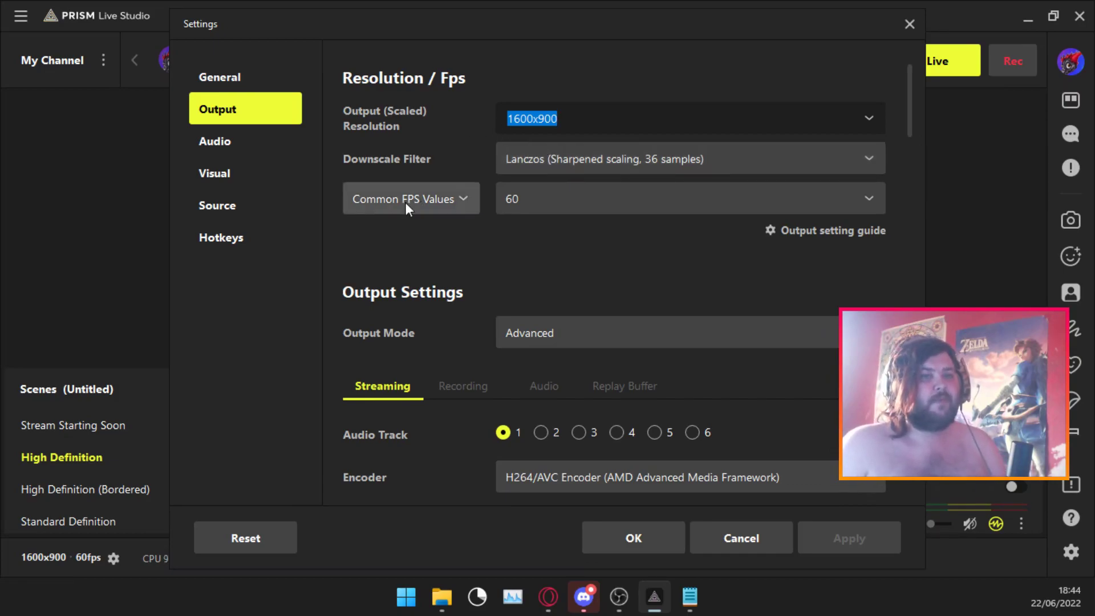
scroll(405, 201, "down", 1)
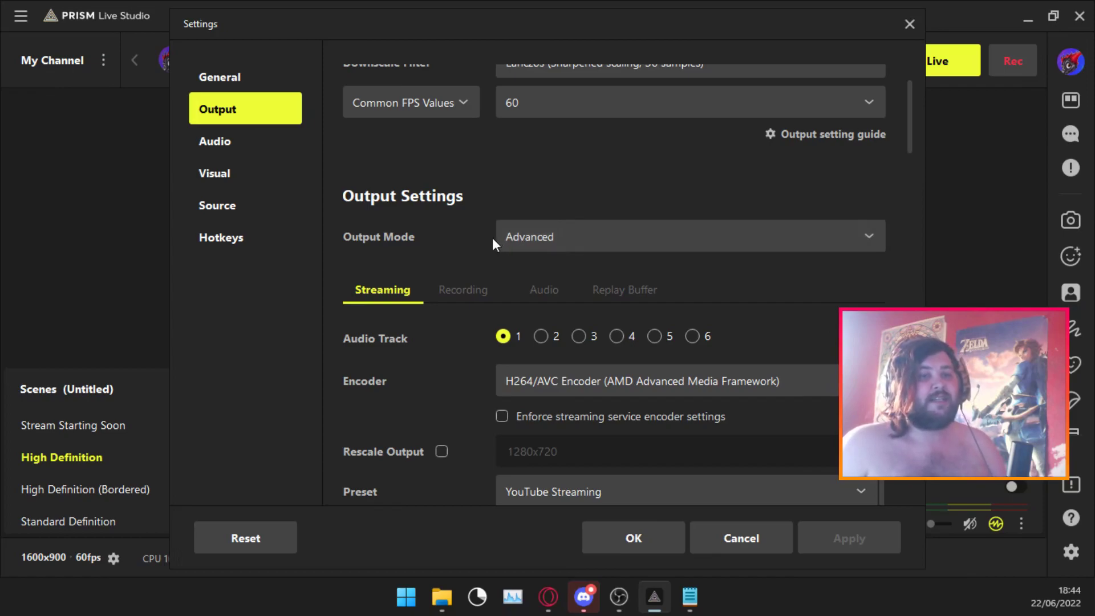
scroll(492, 237, "down", 3)
scroll(493, 236, "down", 4)
scroll(492, 238, "down", 3)
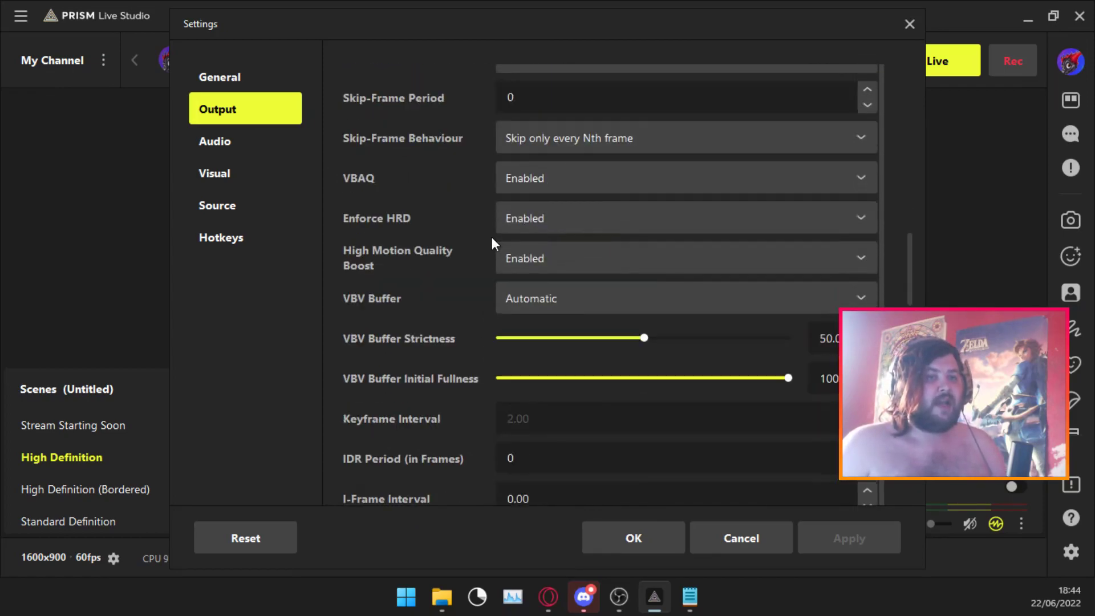
scroll(492, 237, "down", 3)
scroll(492, 237, "down", 3)
scroll(490, 235, "down", 2)
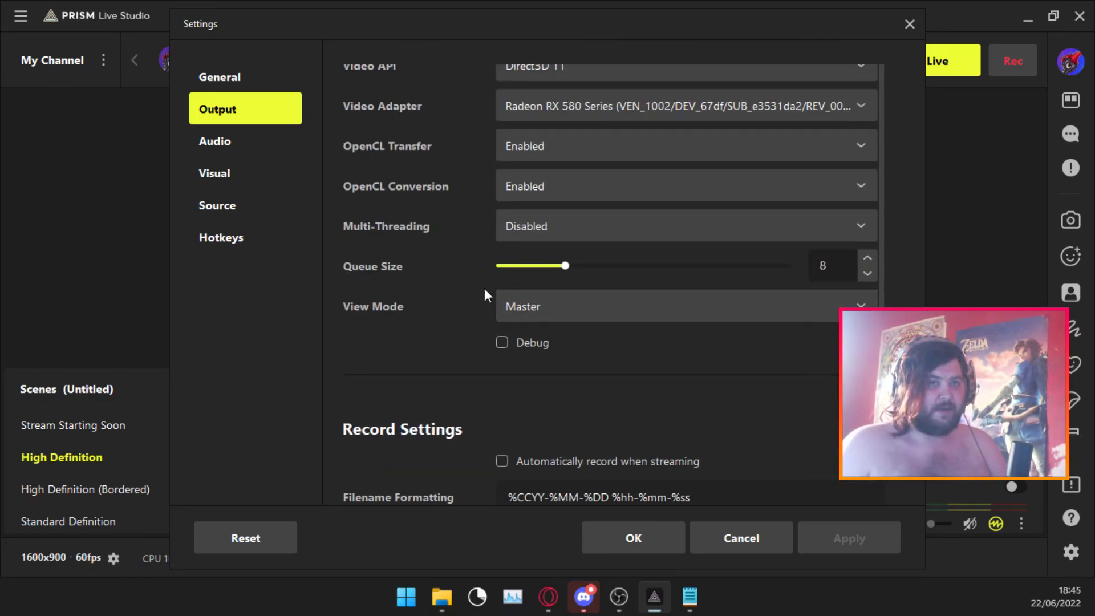
scroll(445, 221, "up", 3)
scroll(453, 220, "up", 3)
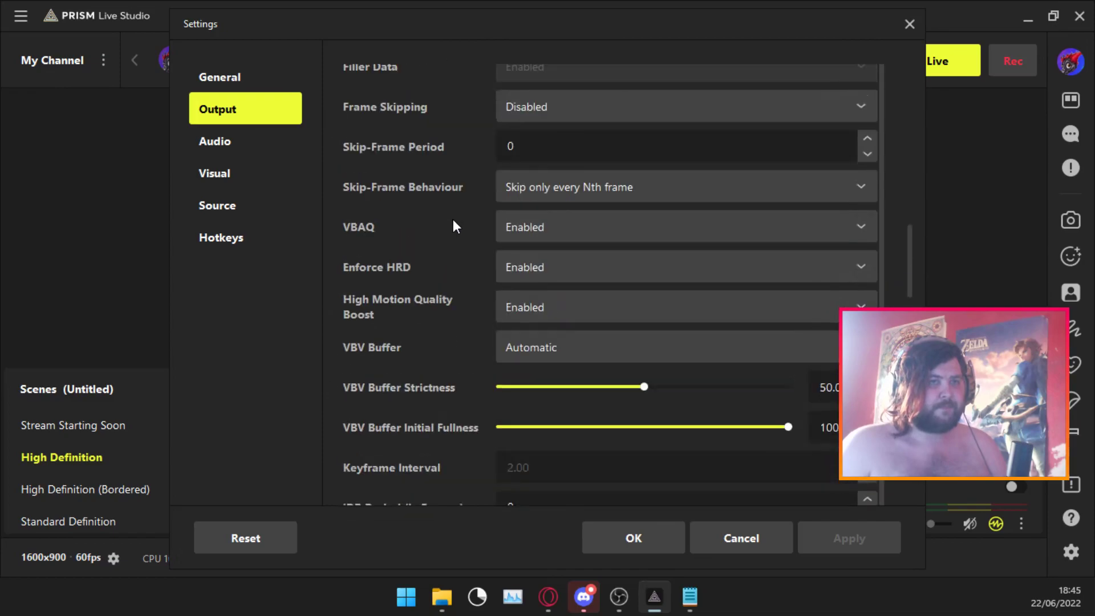
scroll(453, 219, "up", 3)
scroll(453, 219, "up", 2)
scroll(454, 220, "up", 1)
scroll(453, 219, "down", 1)
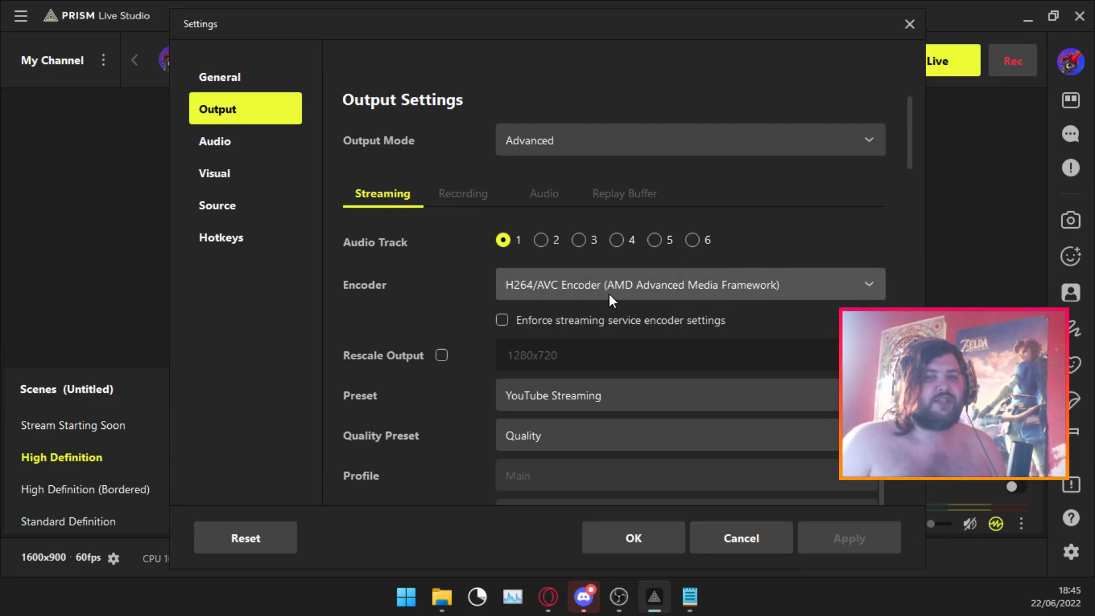
scroll(441, 240, "down", 1)
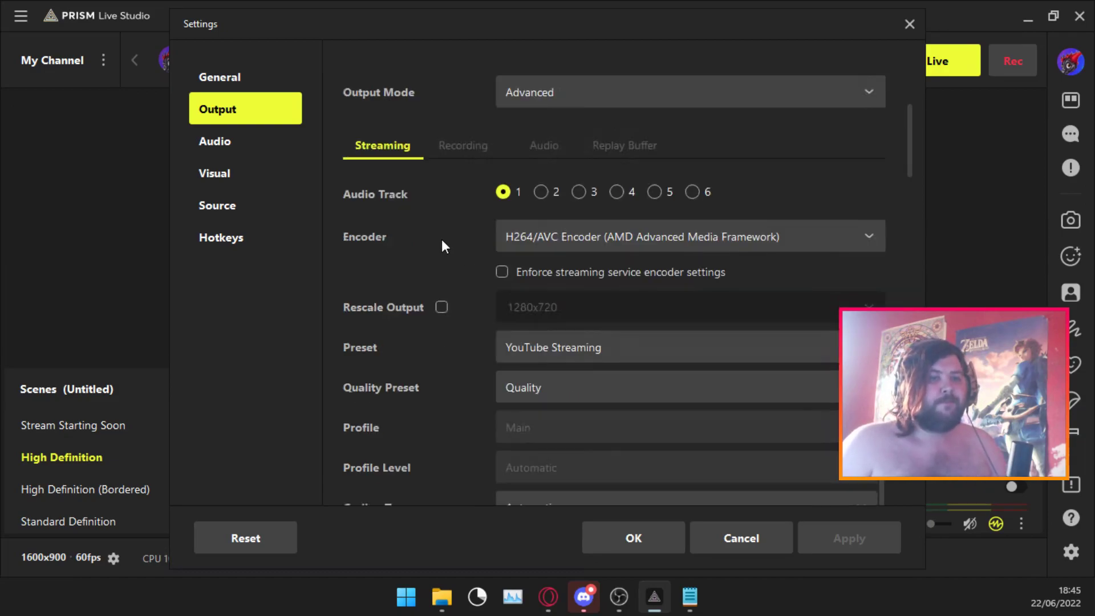
scroll(442, 245, "down", 1)
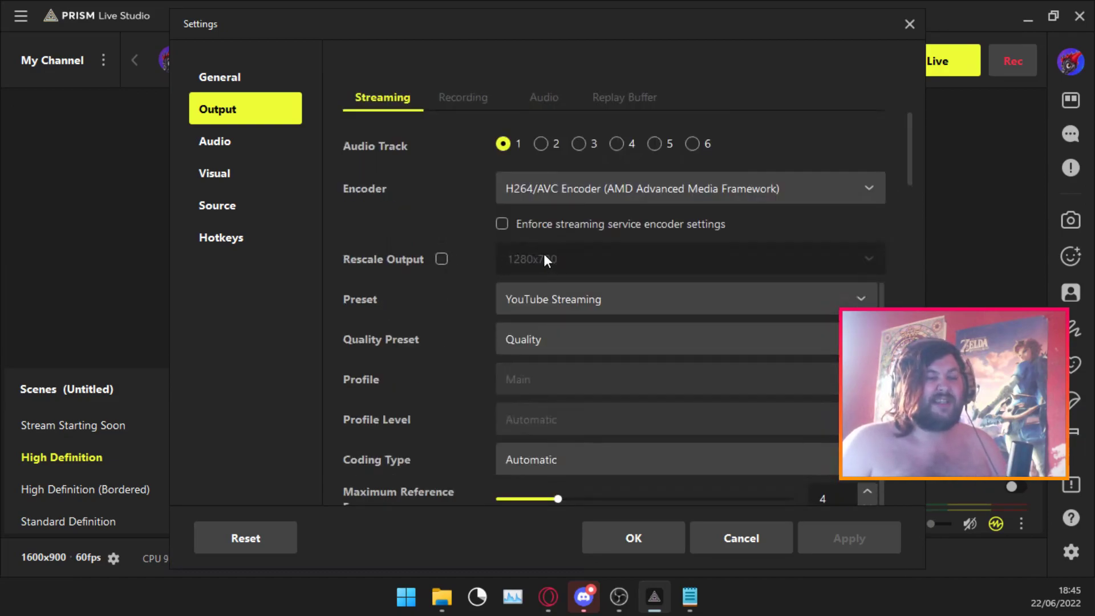
scroll(468, 197, "down", 1)
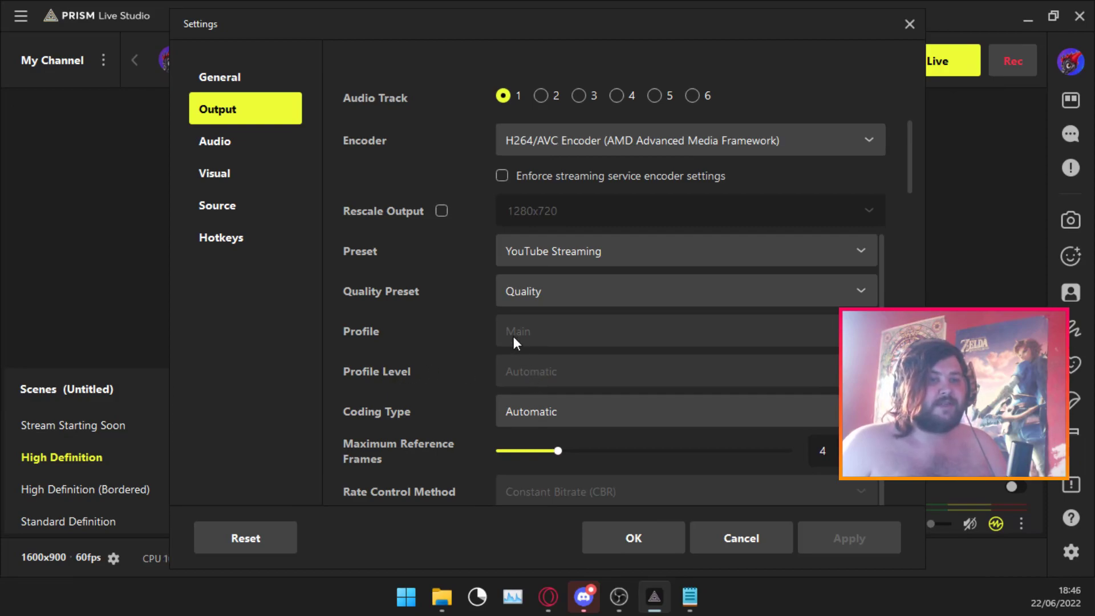
scroll(393, 272, "down", 1)
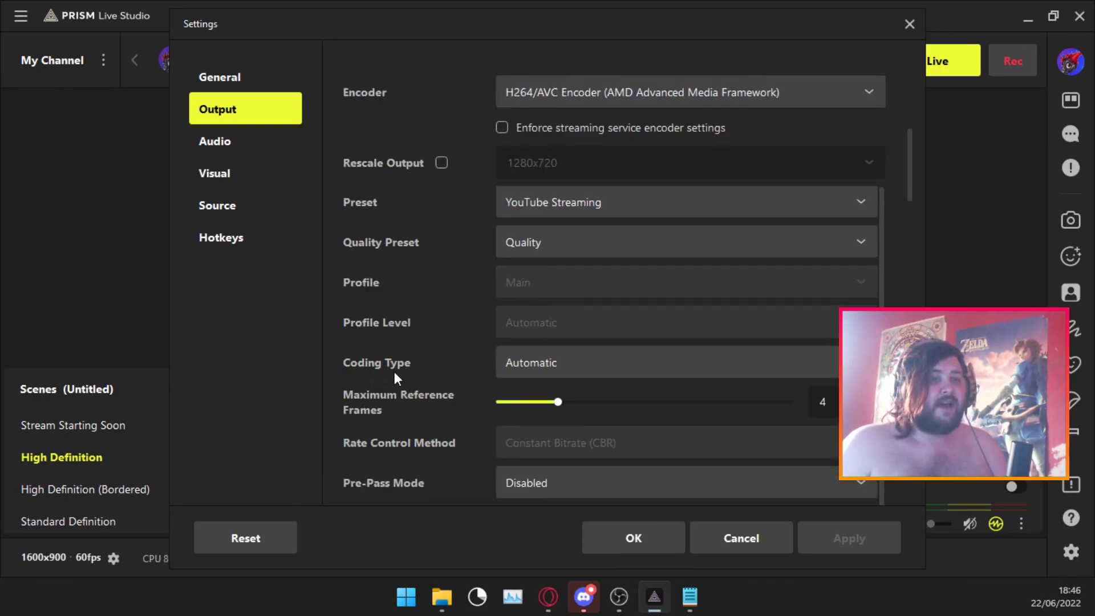
left_click(523, 360)
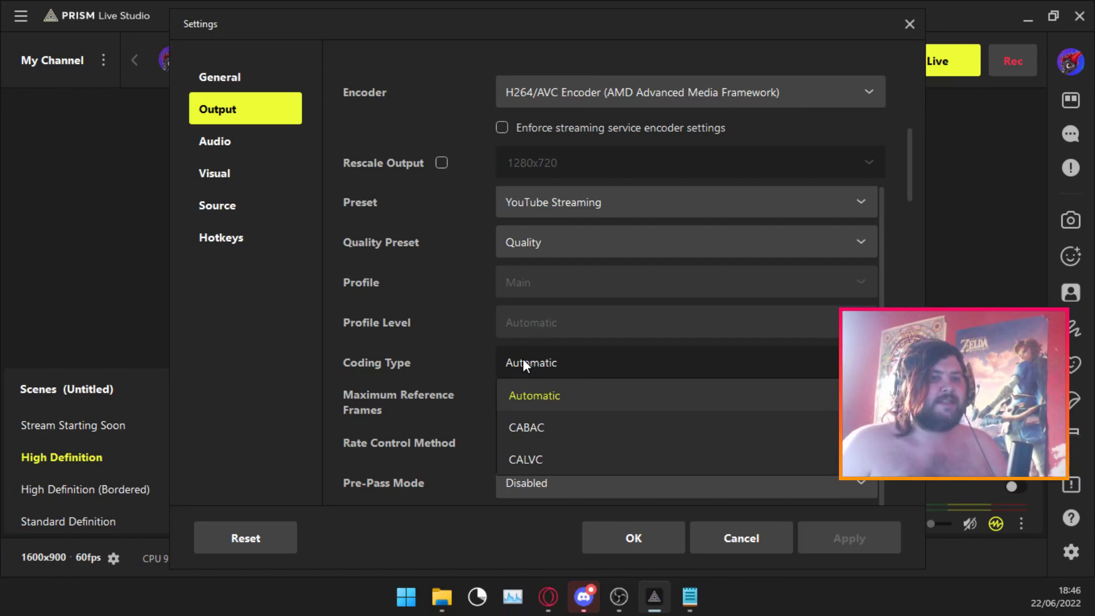
left_click(474, 356)
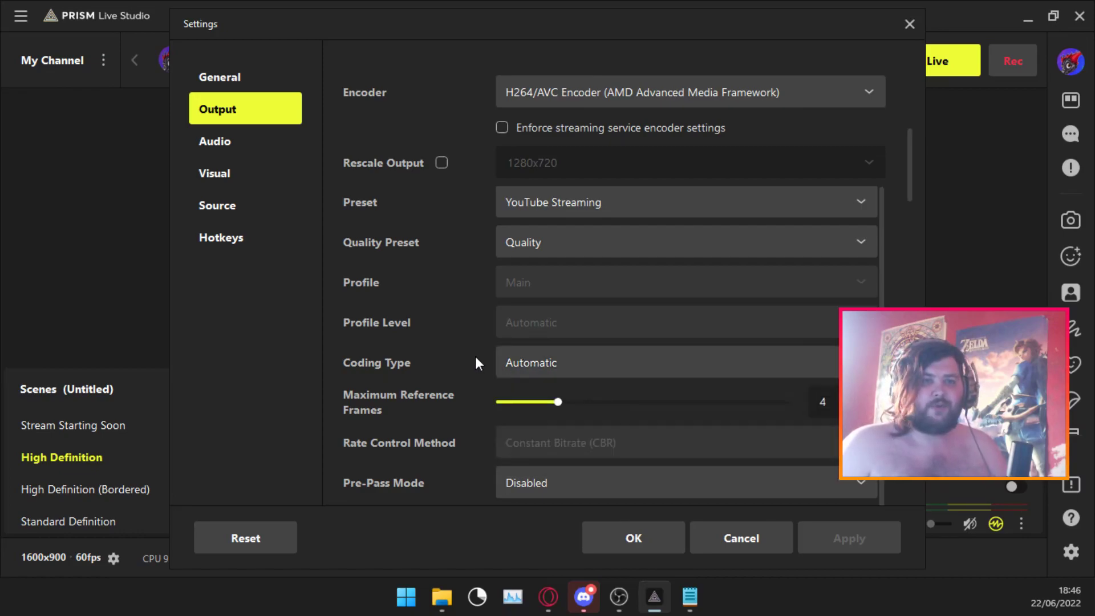
scroll(475, 363, "down", 2)
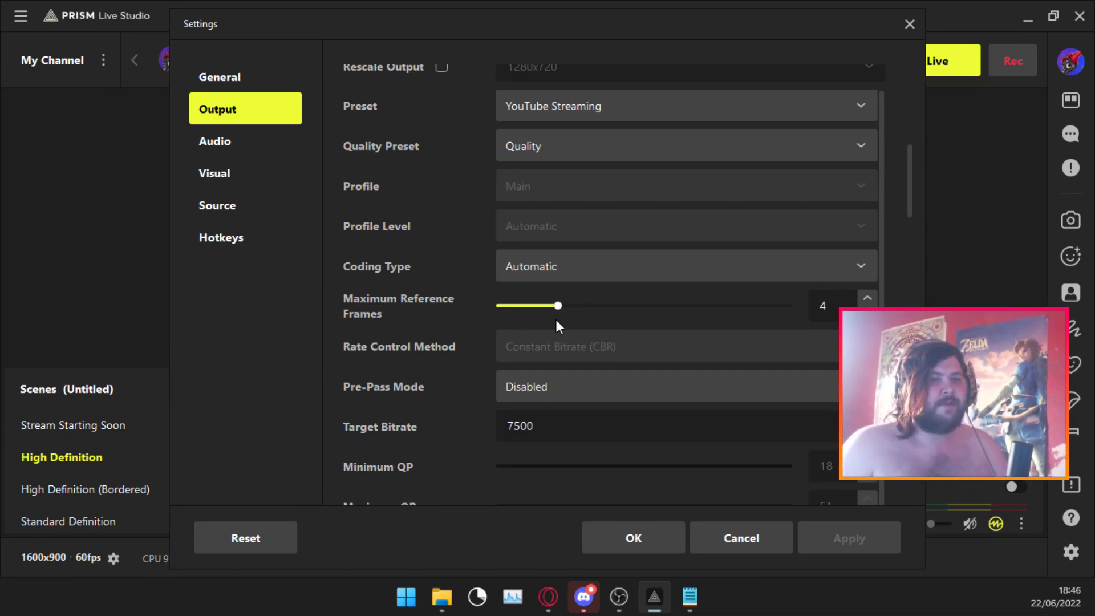
scroll(473, 227, "down", 1)
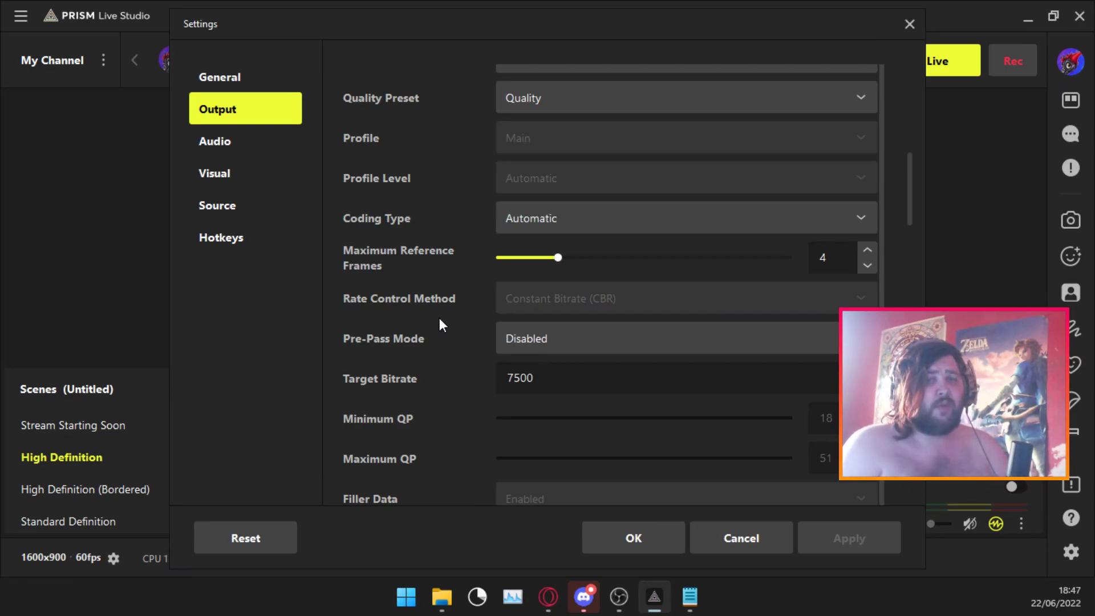
scroll(437, 291, "down", 1)
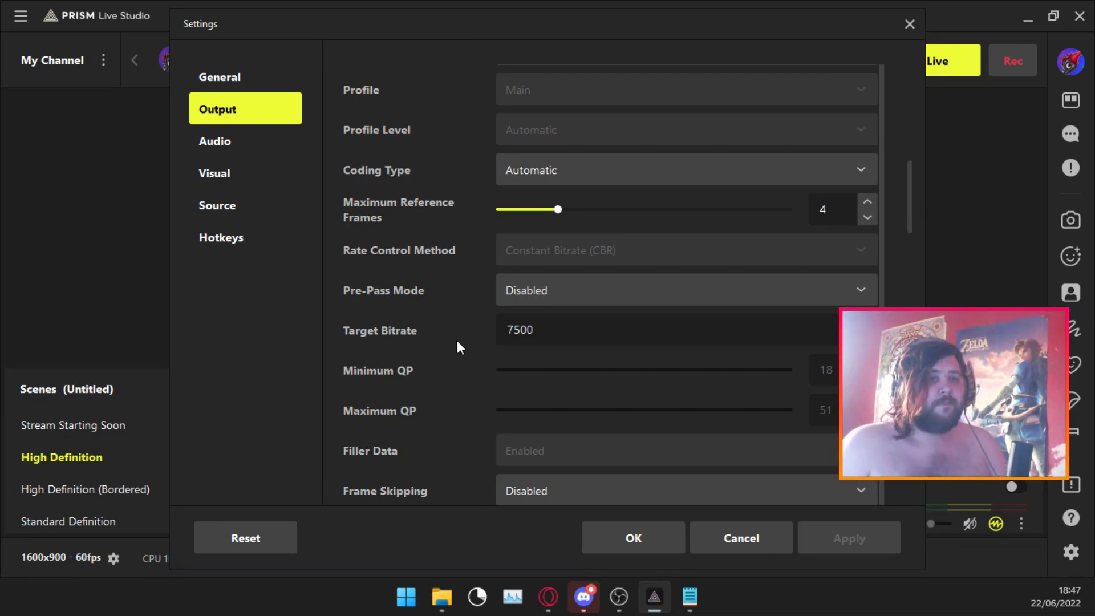
scroll(447, 320, "down", 1)
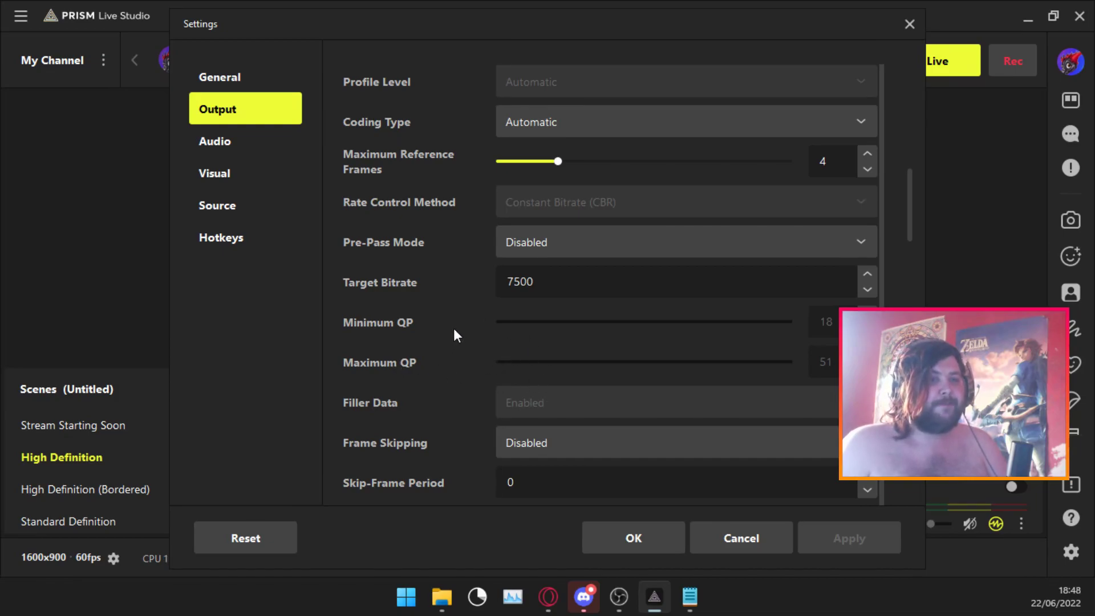
scroll(454, 334, "down", 2)
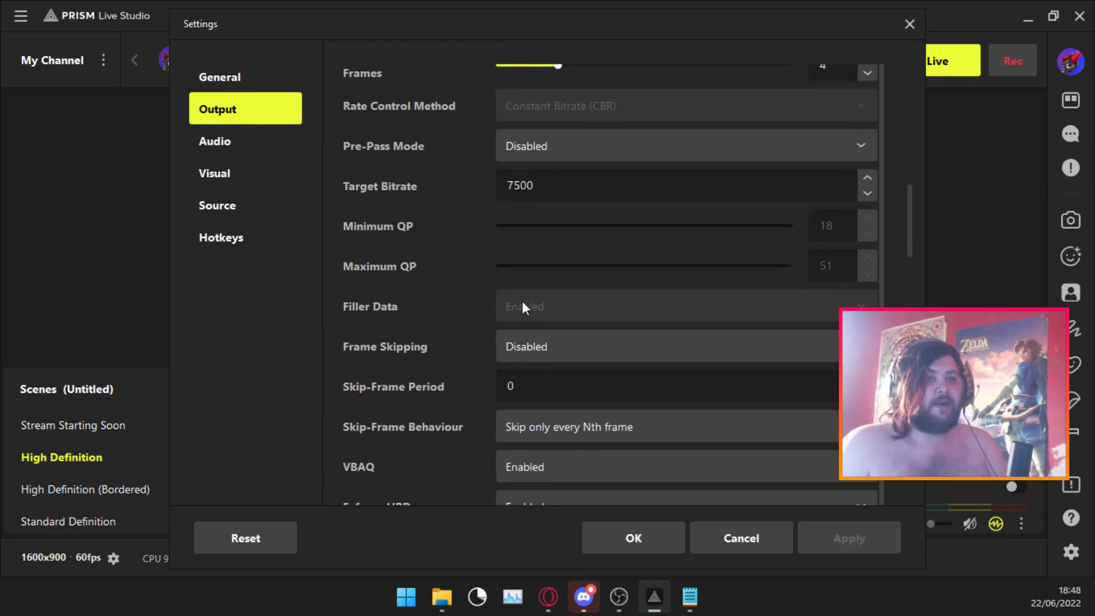
scroll(412, 281, "down", 1)
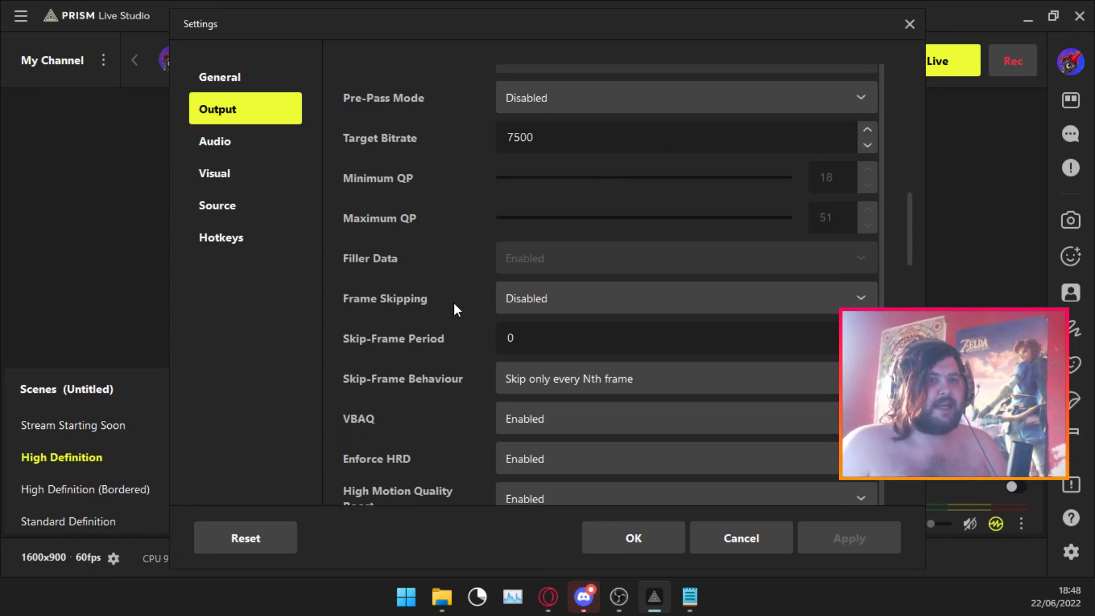
scroll(454, 302, "down", 1)
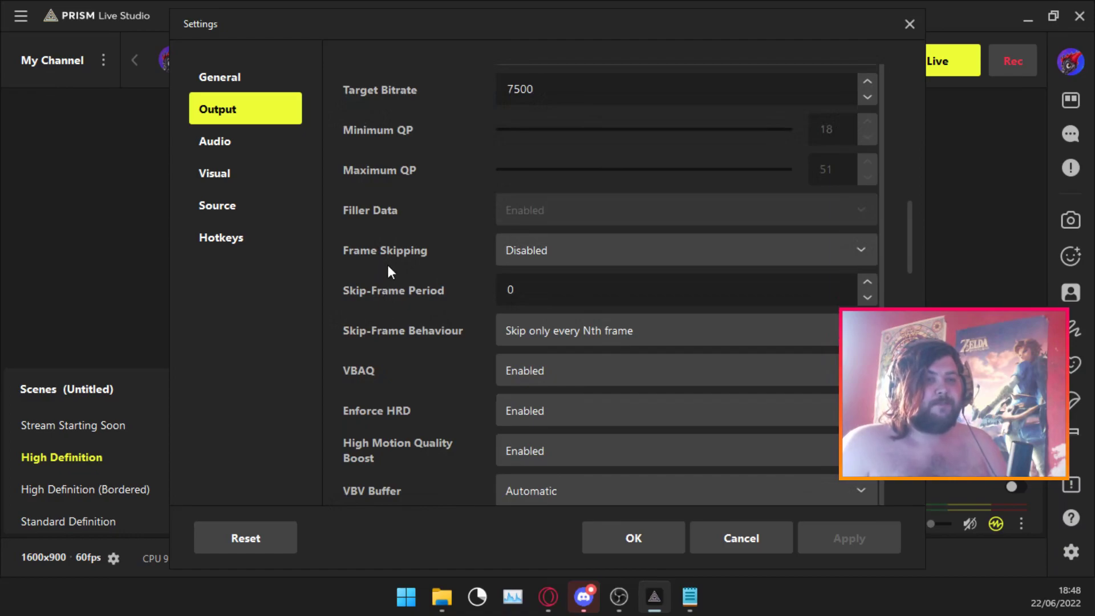
scroll(387, 267, "down", 1)
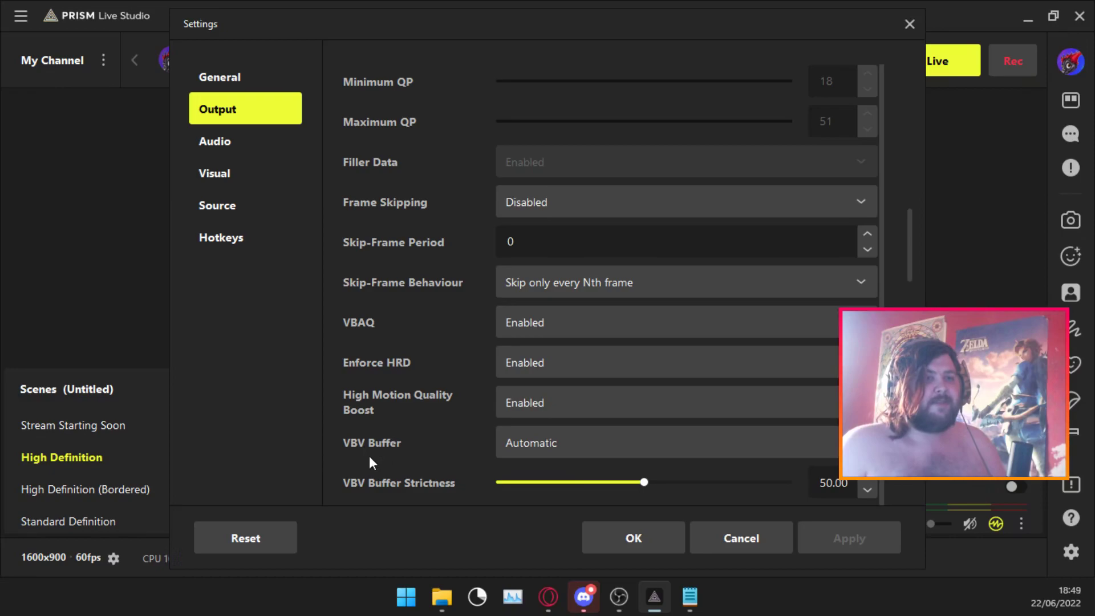
scroll(387, 425, "down", 1)
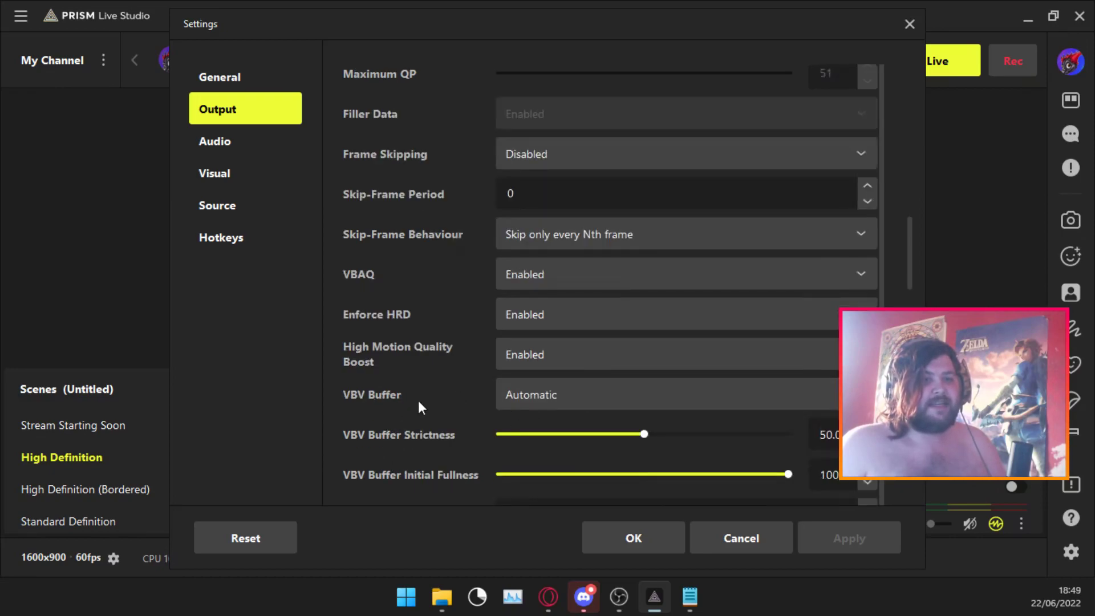
scroll(418, 406, "down", 1)
scroll(422, 404, "down", 4)
scroll(422, 383, "down", 1)
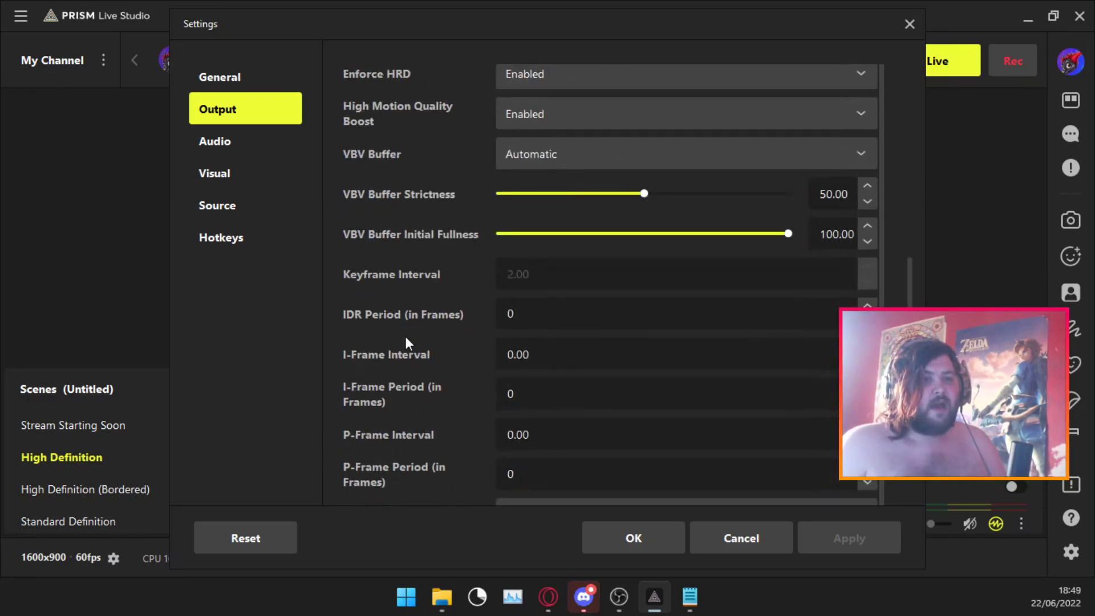
scroll(412, 287, "down", 2)
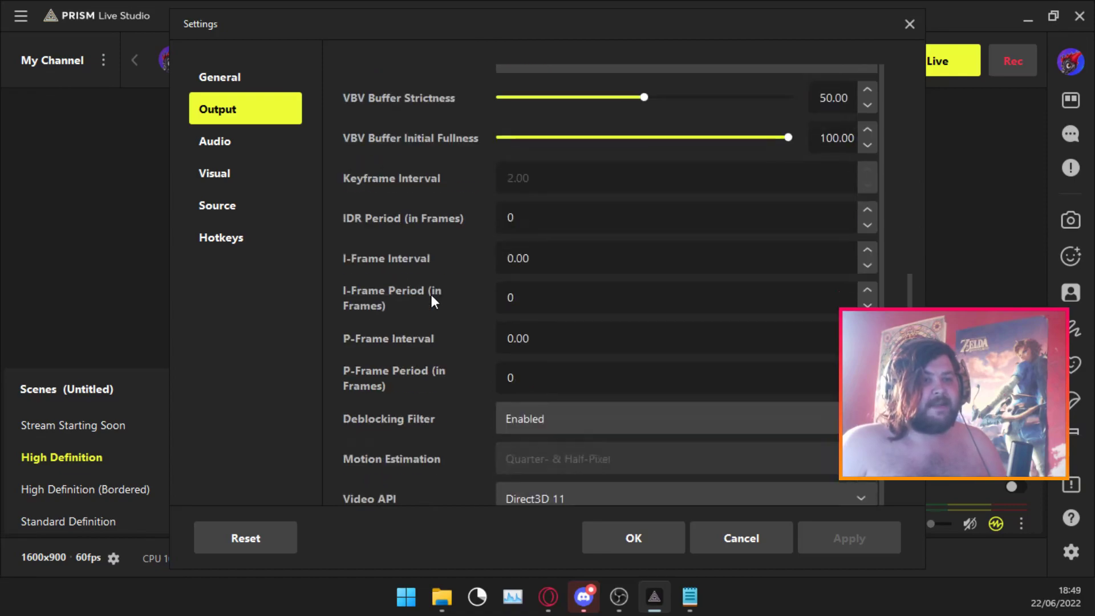
scroll(430, 295, "down", 1)
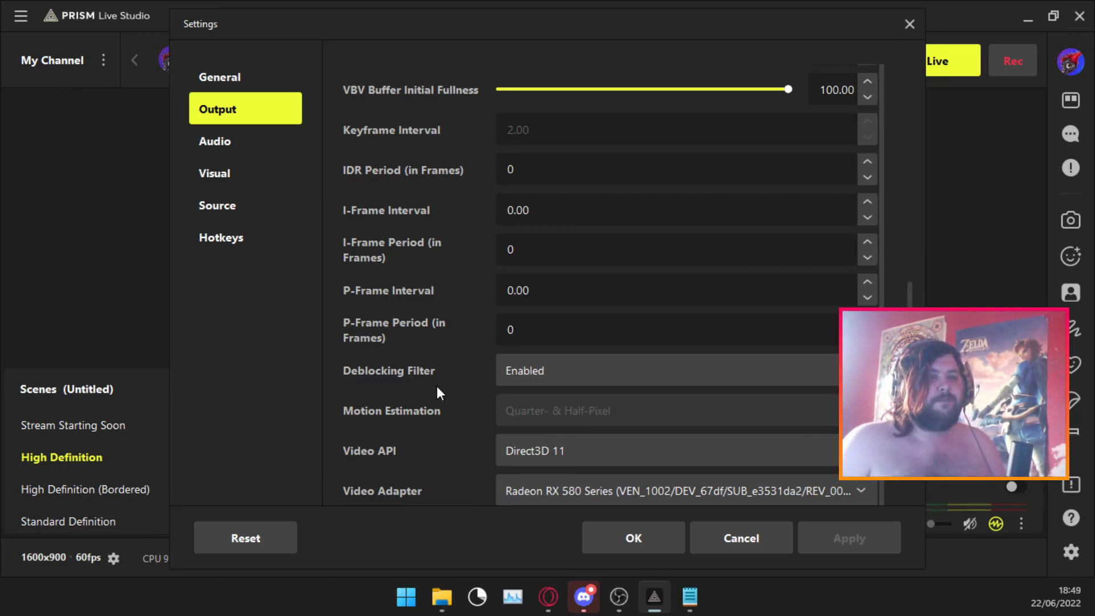
scroll(430, 352, "down", 1)
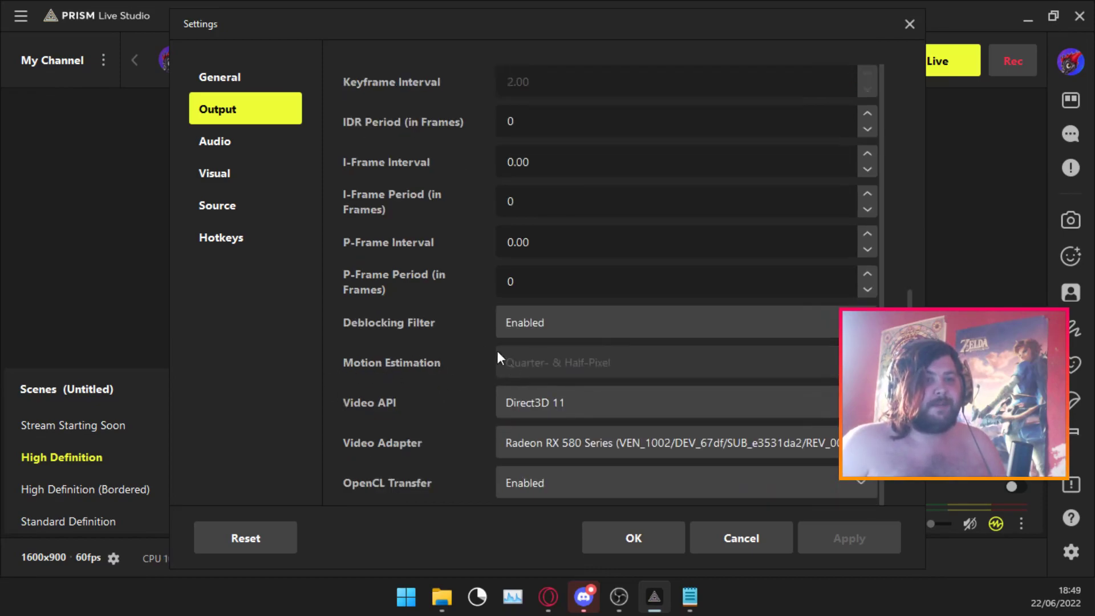
scroll(350, 281, "down", 1)
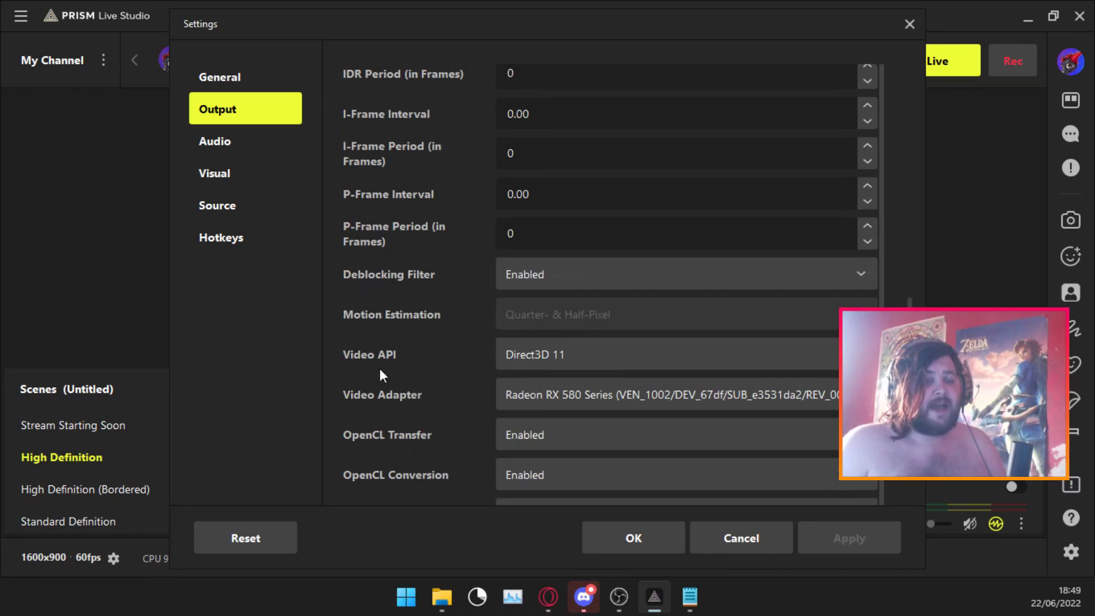
left_click(514, 365)
left_click(532, 388)
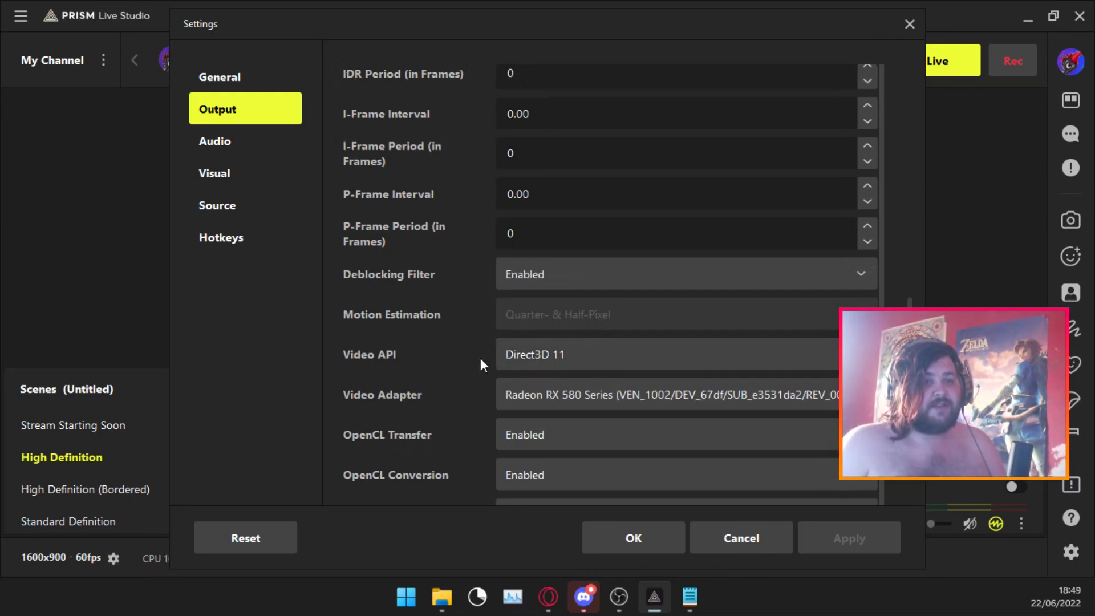
scroll(466, 351, "down", 1)
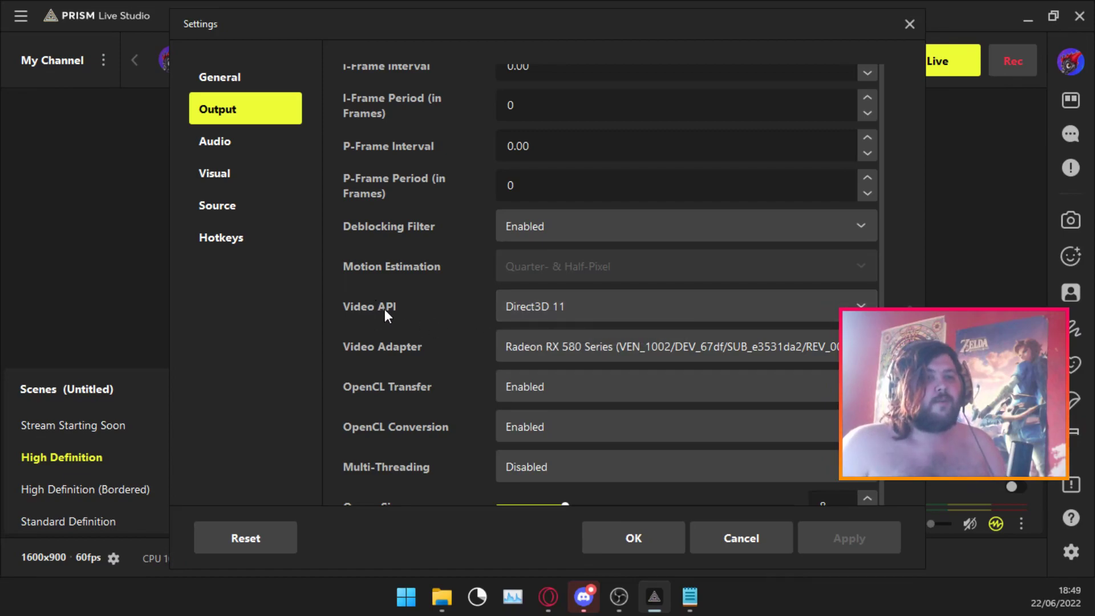
scroll(384, 309, "down", 1)
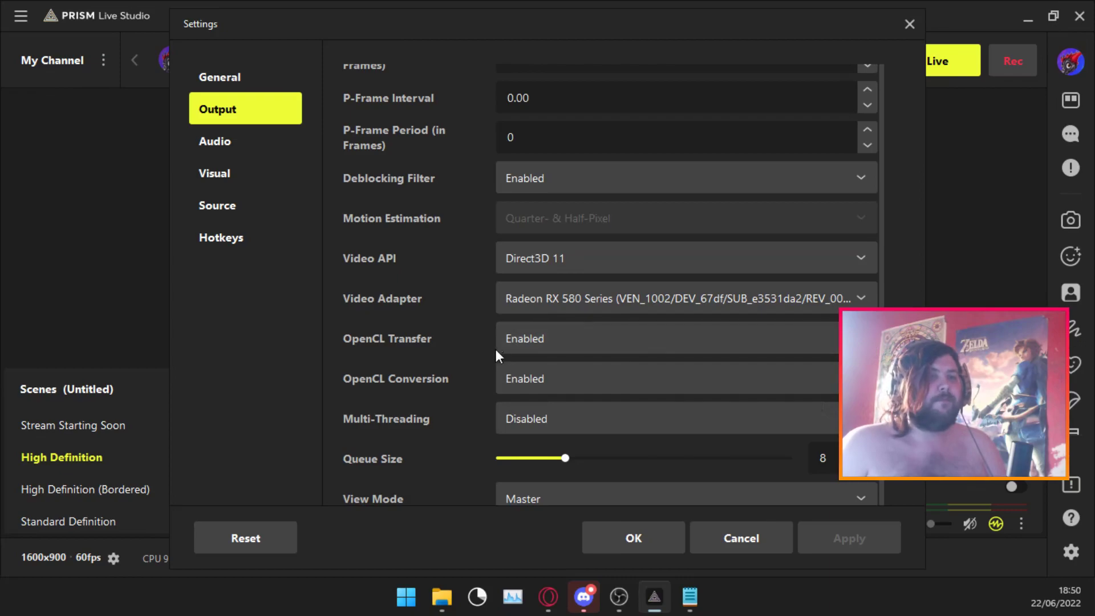
scroll(474, 344, "down", 1)
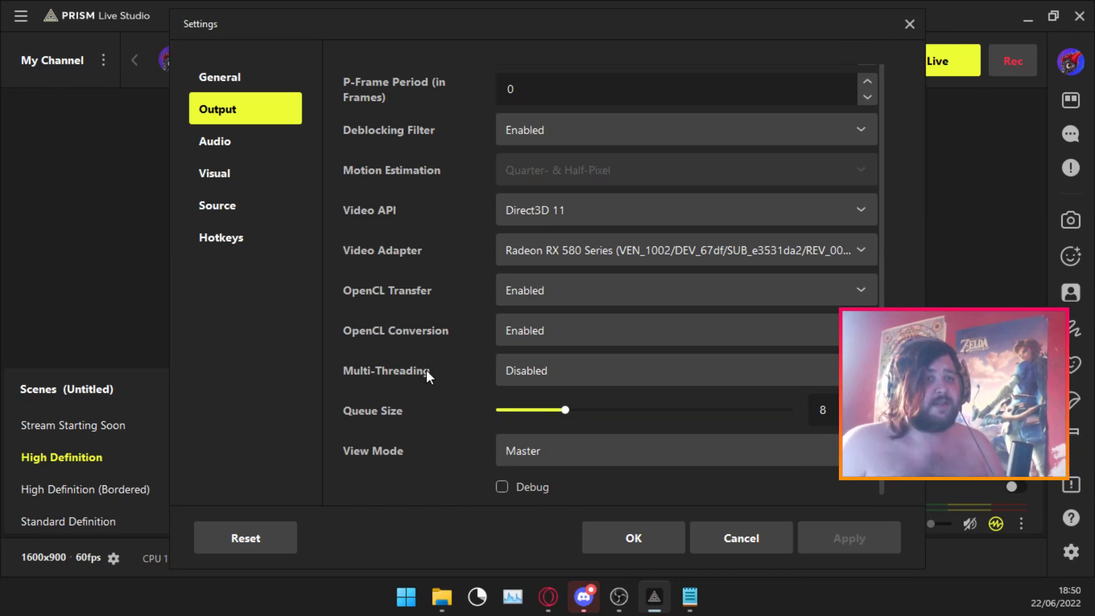
scroll(425, 373, "down", 1)
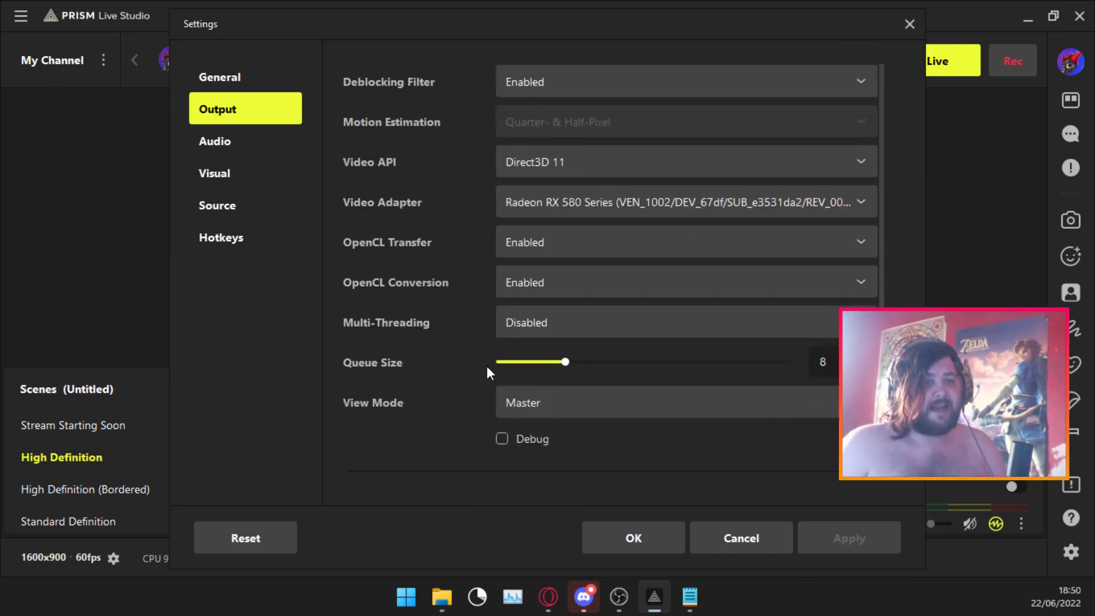
scroll(463, 377, "up", 5)
scroll(440, 290, "up", 3)
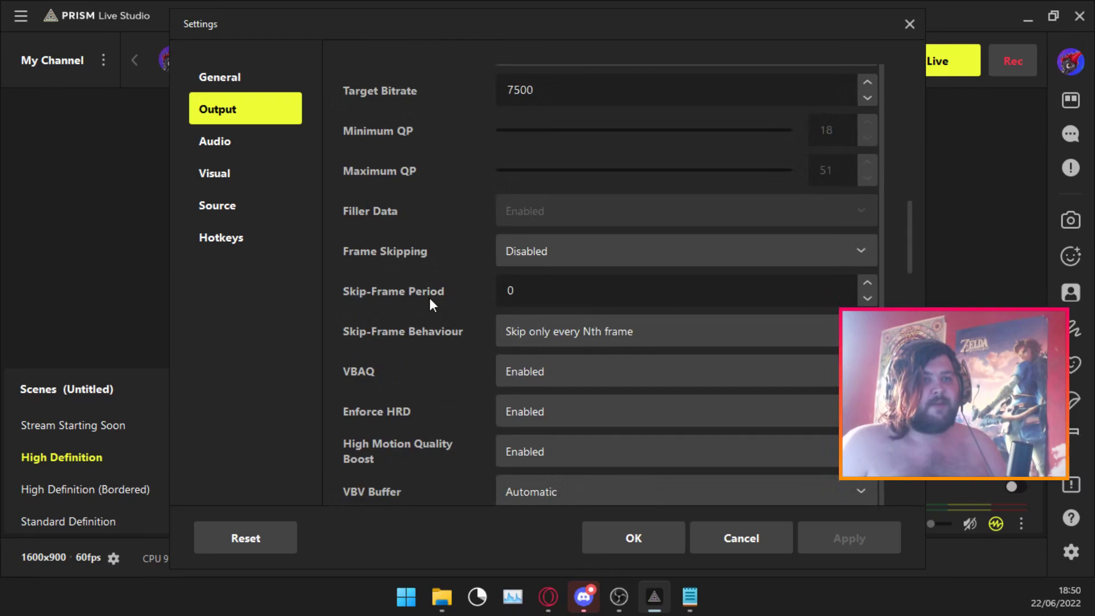
scroll(430, 298, "up", 3)
scroll(429, 297, "up", 2)
scroll(430, 298, "up", 5)
scroll(429, 298, "up", 2)
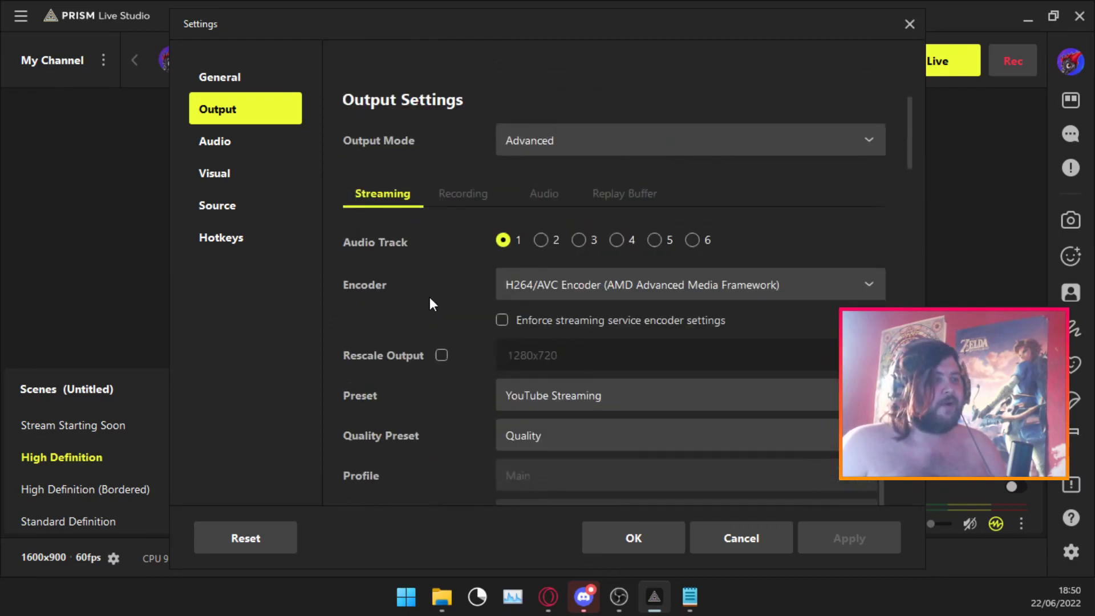